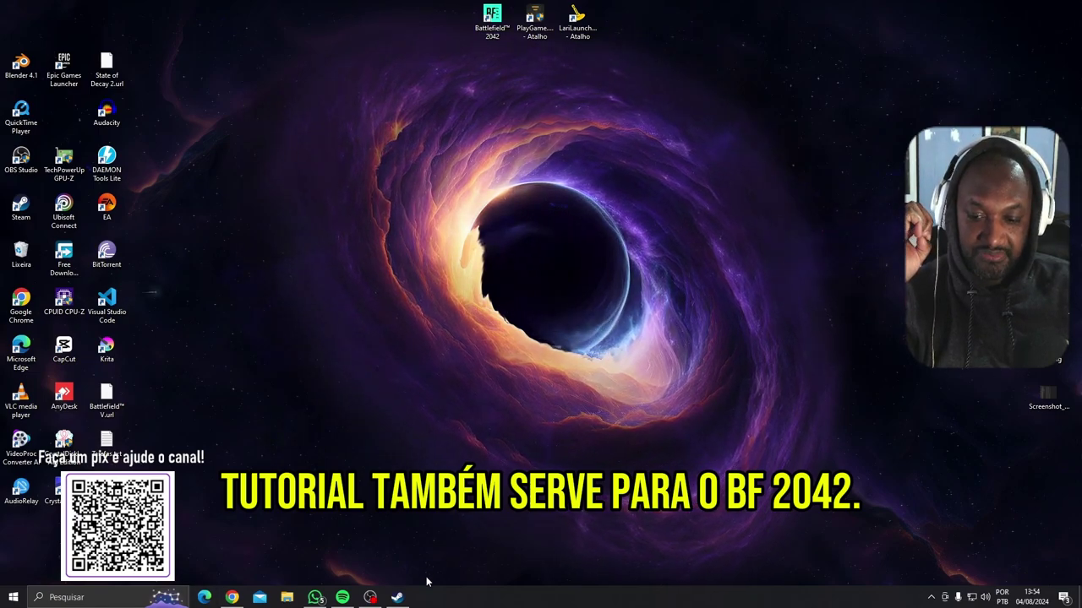
Bring up the Steam library and try to launch Battlefield V.
click(397, 597)
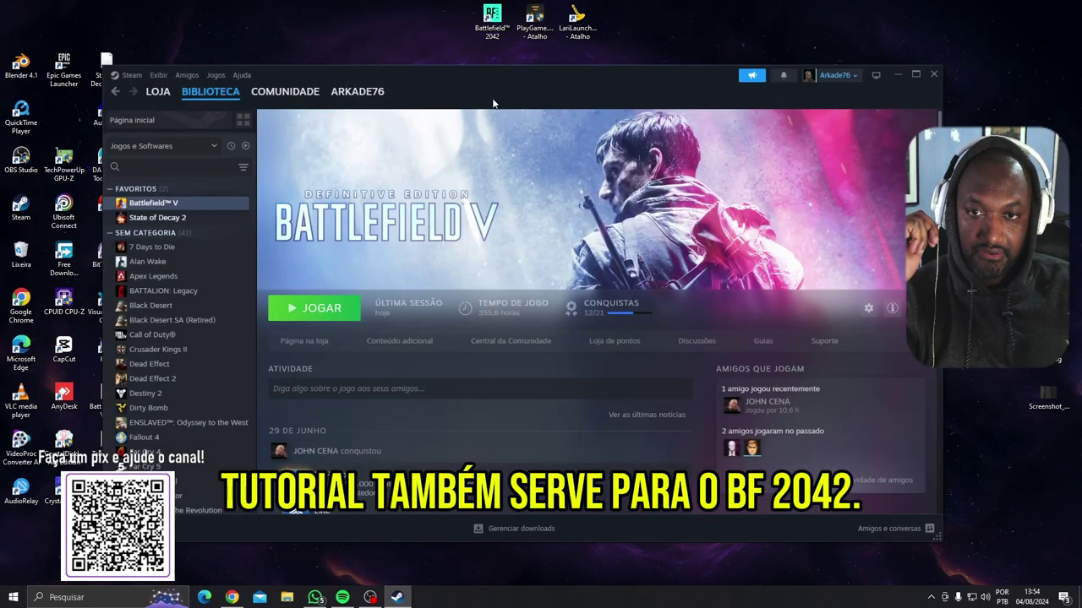
drag(548, 77, 585, 68)
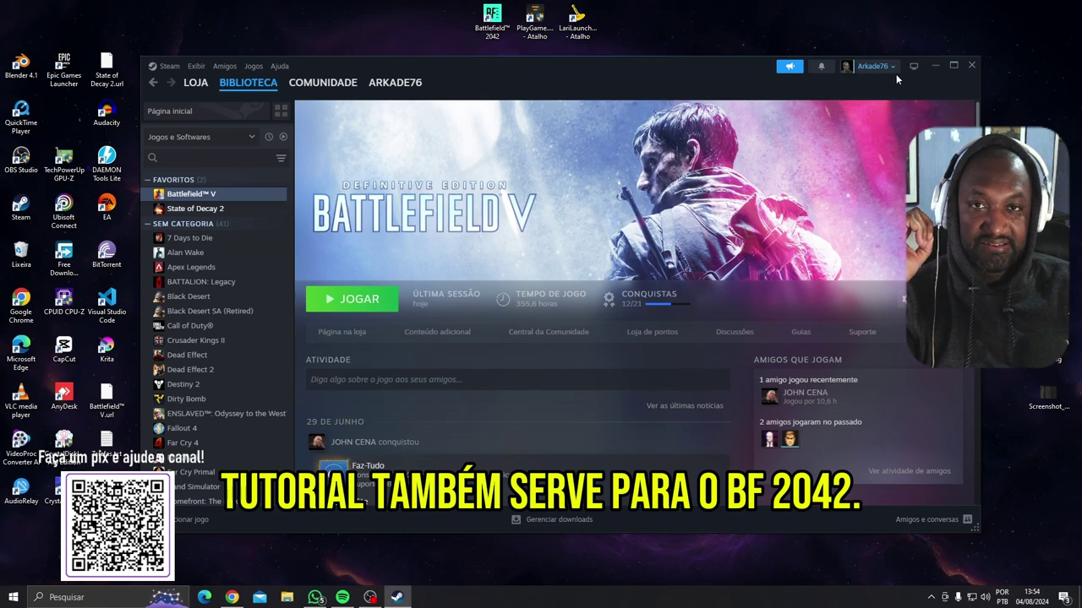
drag(701, 67, 649, 76)
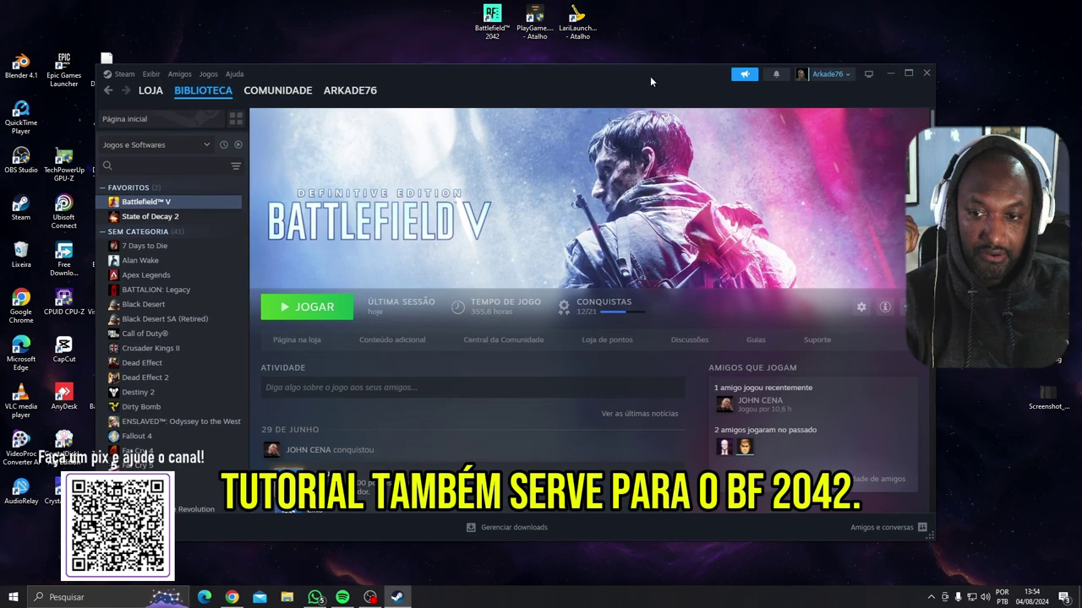
click(309, 311)
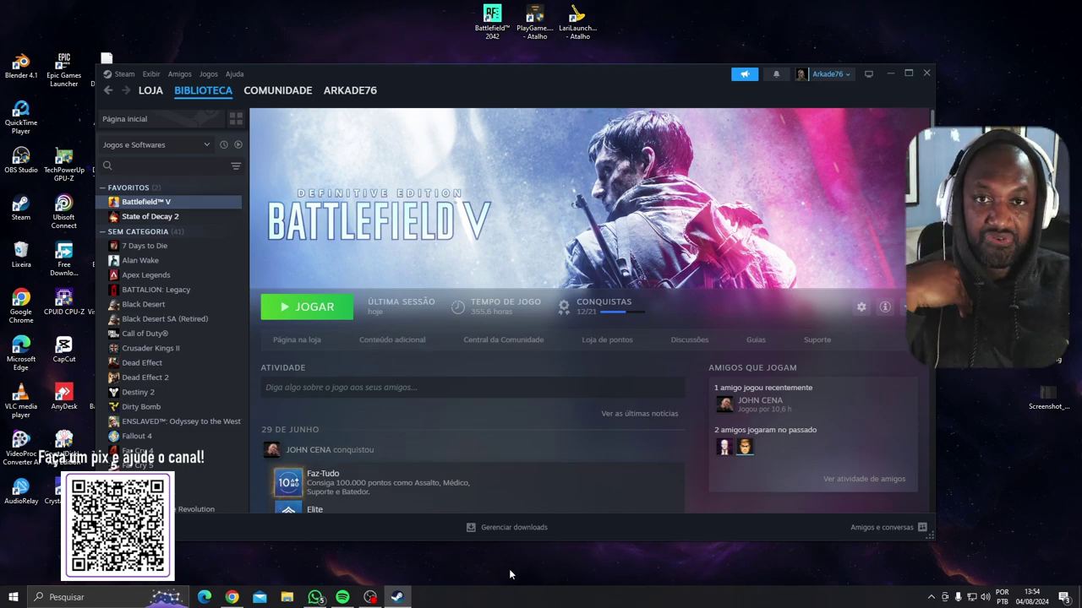
End the EA Background Service process in Task Manager and try launching Battlefield V from Steam again.
right_click(505, 600)
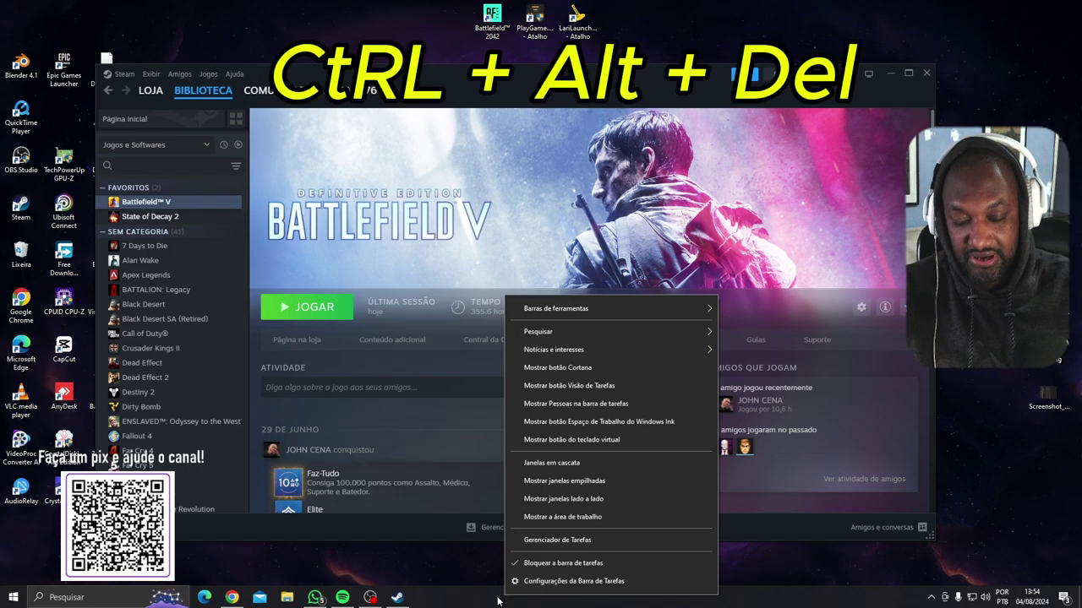
click(588, 539)
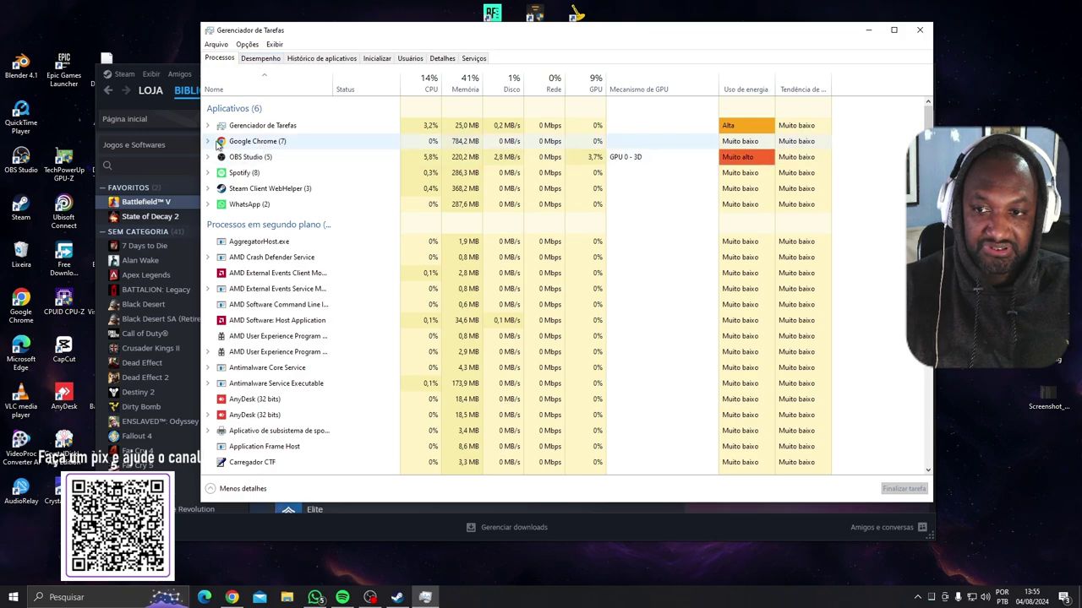
scroll(353, 172, down, 2)
scroll(354, 171, down, 4)
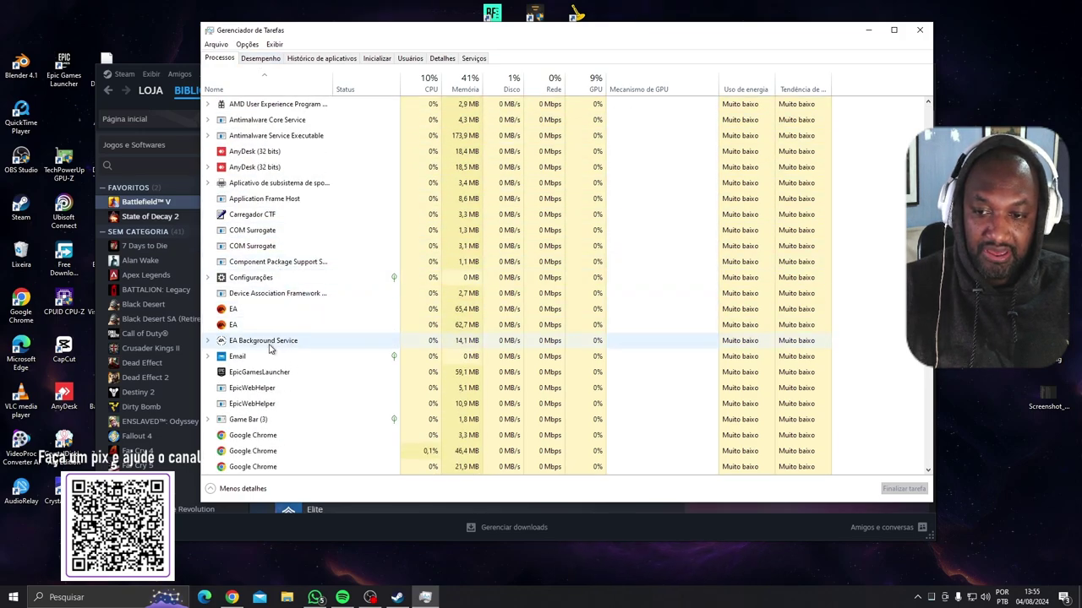
click(271, 345)
right_click(275, 344)
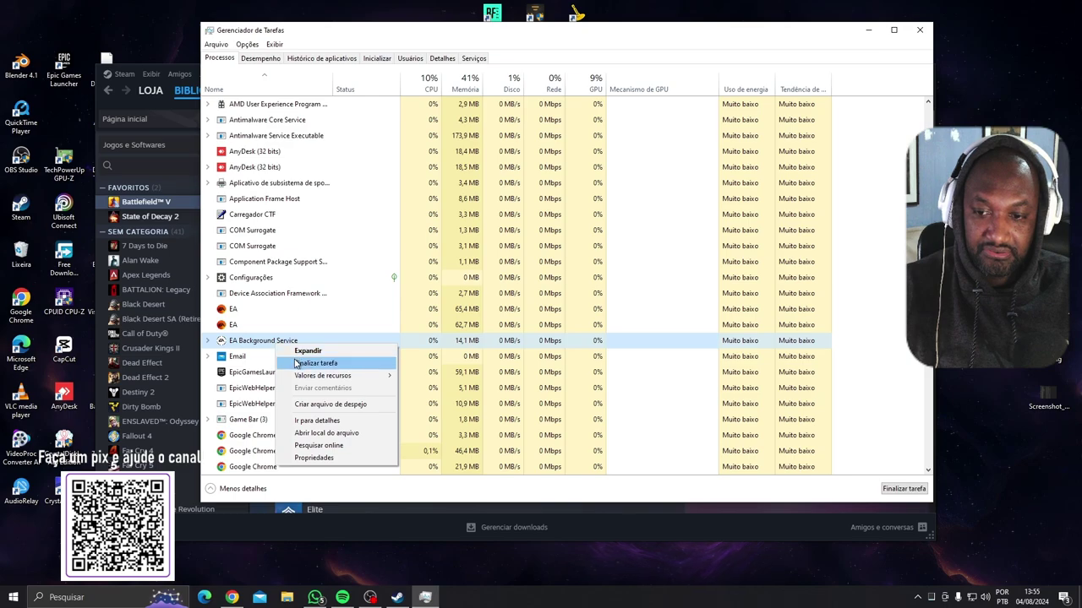
click(313, 363)
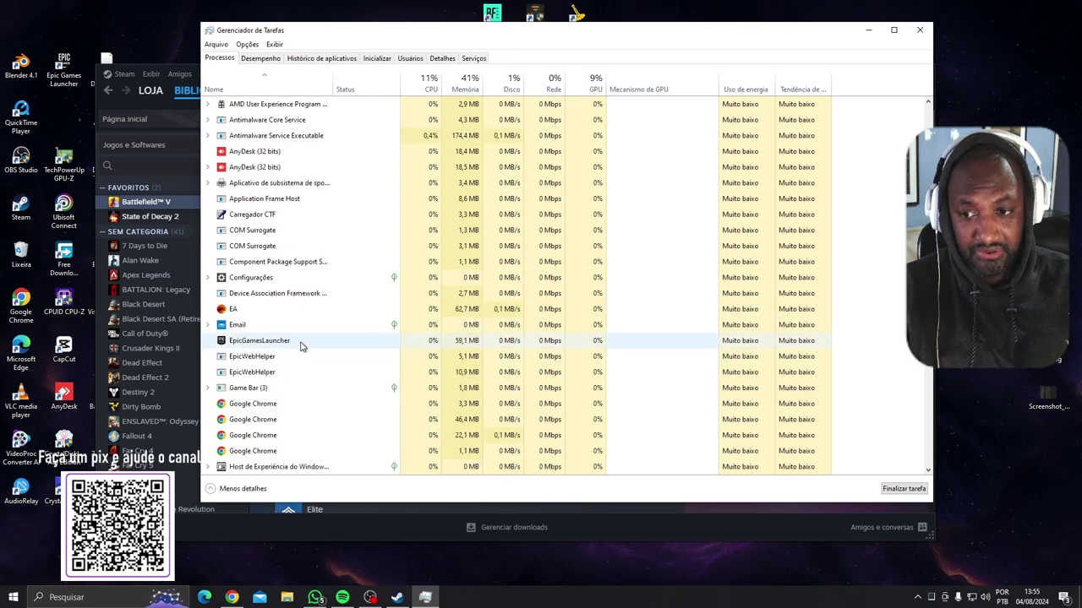
click(918, 31)
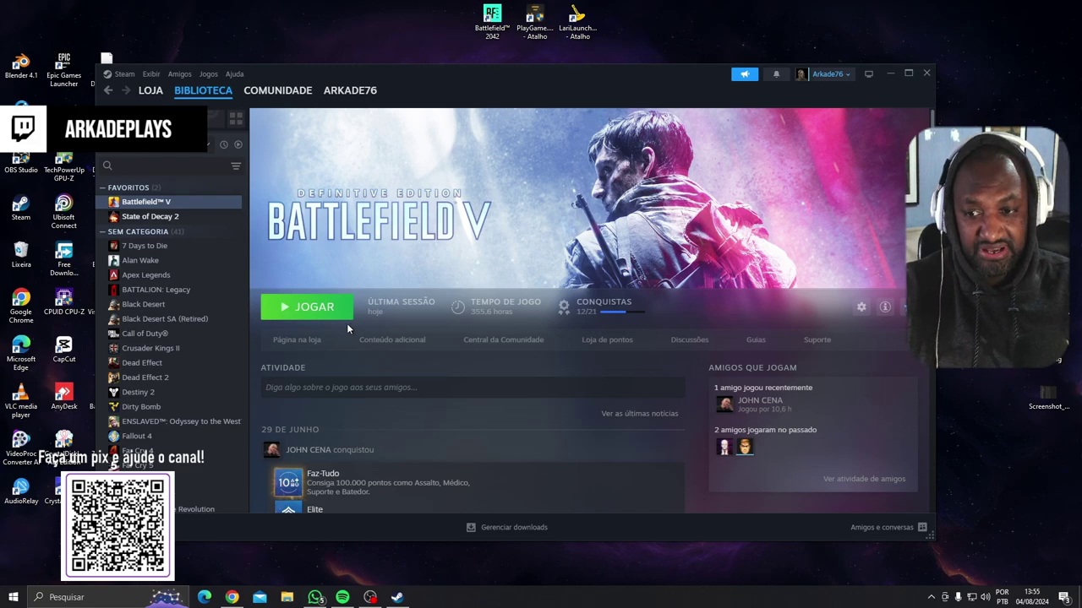
click(288, 311)
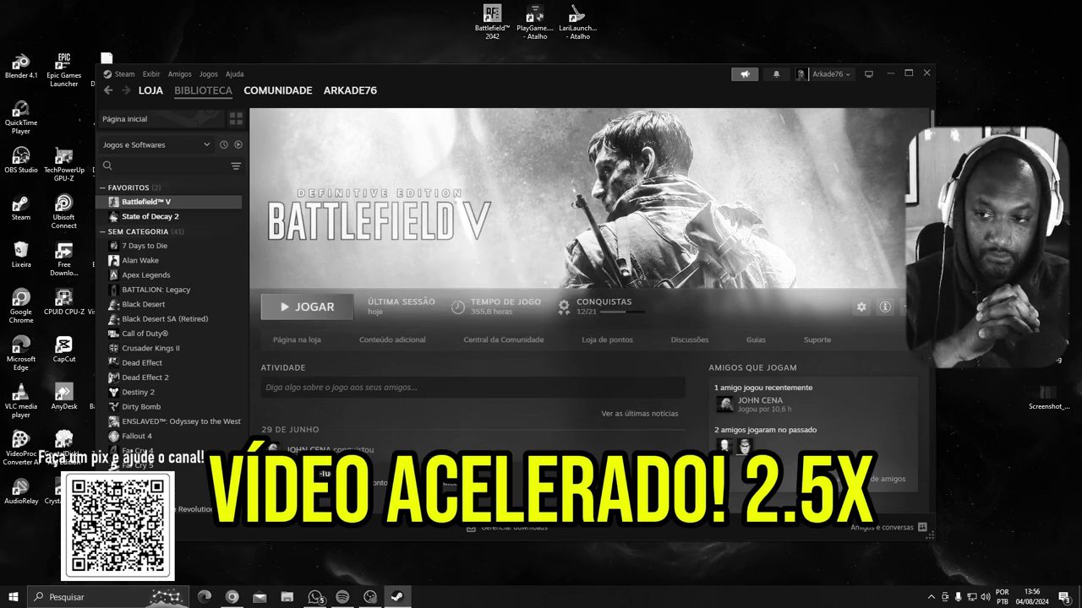
Check the hidden tray icons and end the EA process in Task Manager.
click(932, 597)
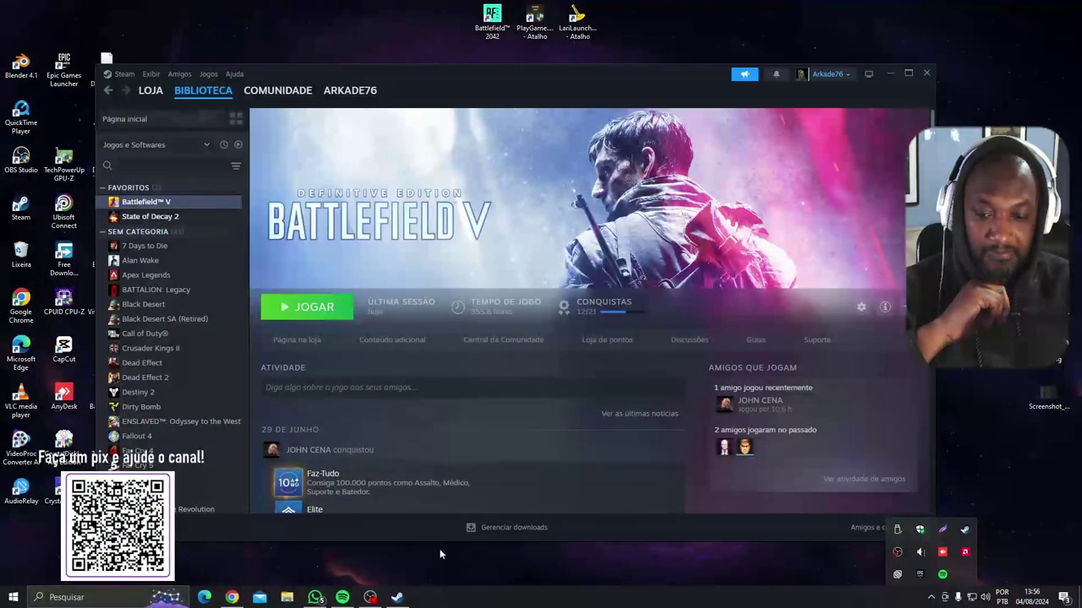
right_click(475, 596)
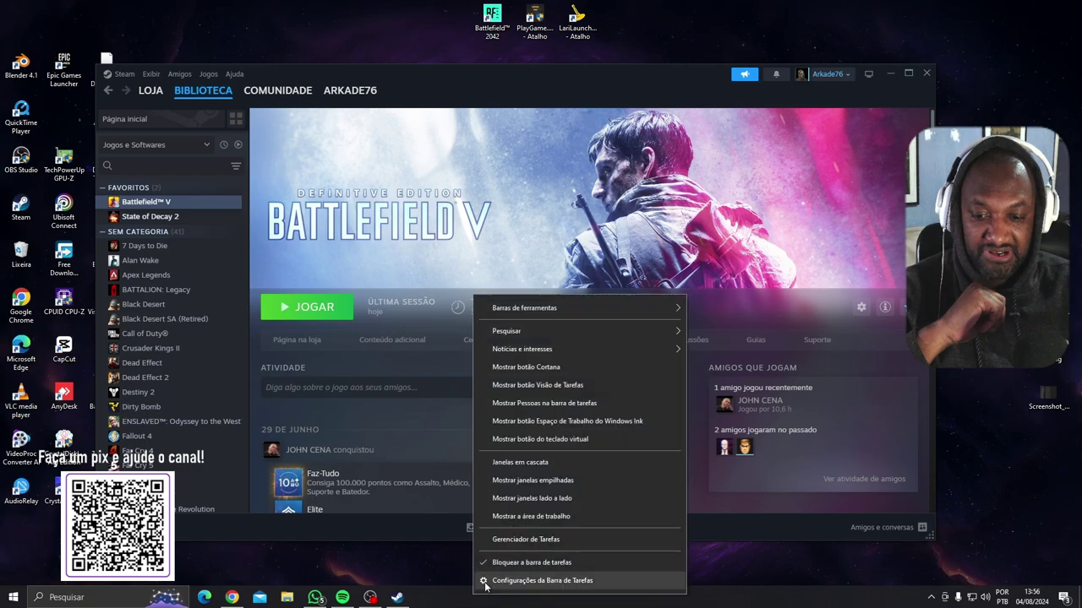
click(507, 541)
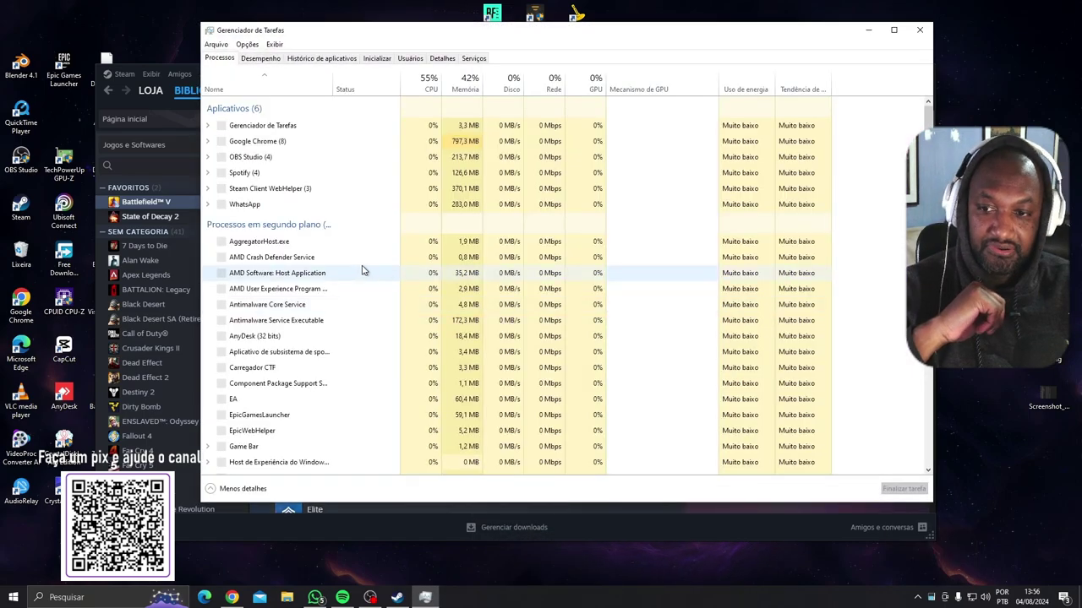
scroll(330, 211, down, 1)
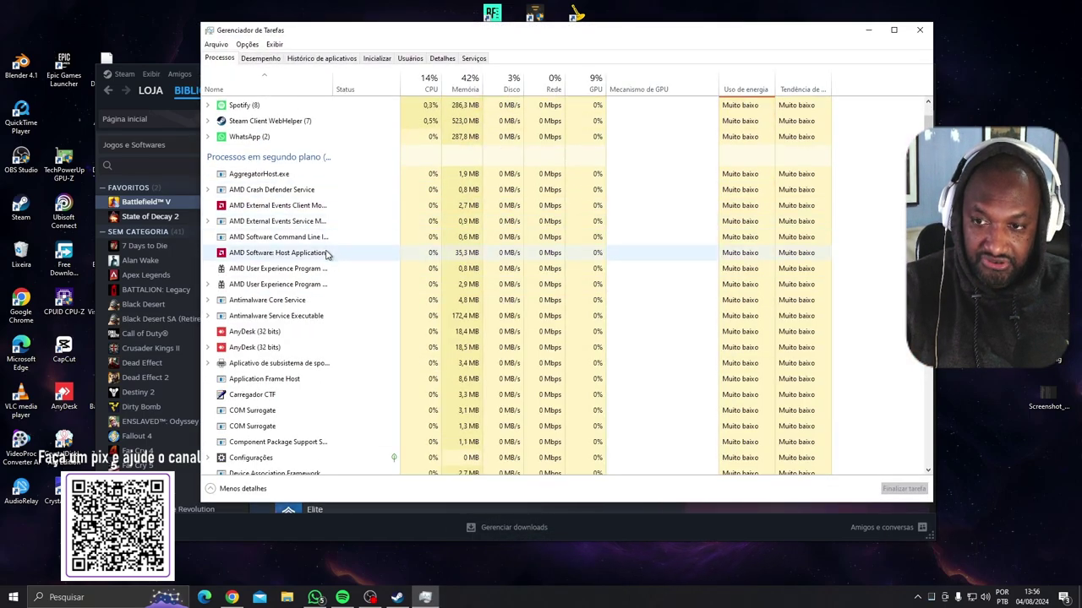
scroll(329, 252, up, 1)
scroll(328, 254, down, 5)
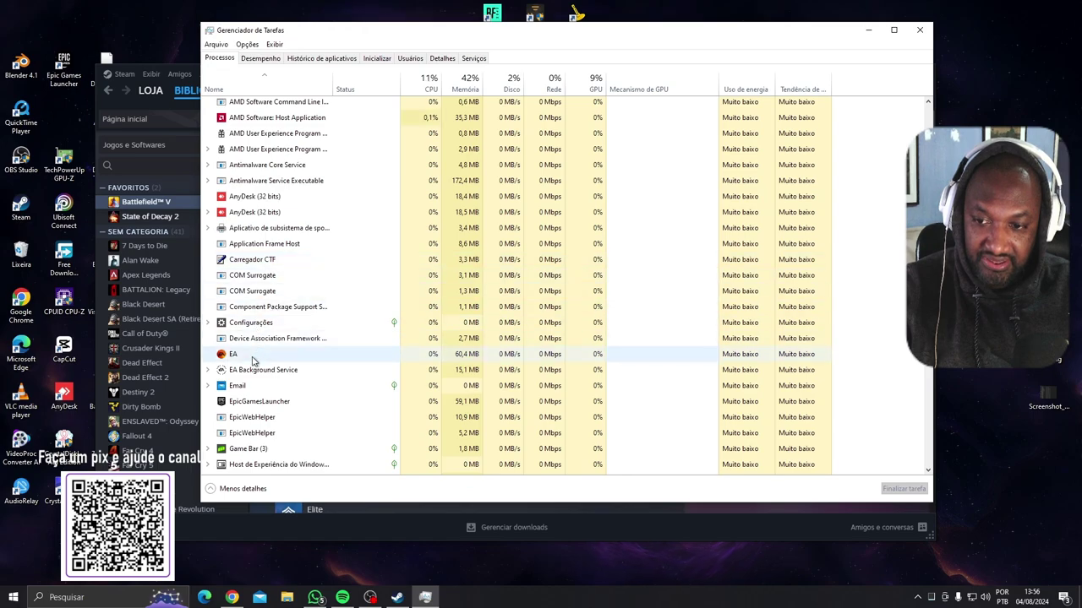
click(251, 357)
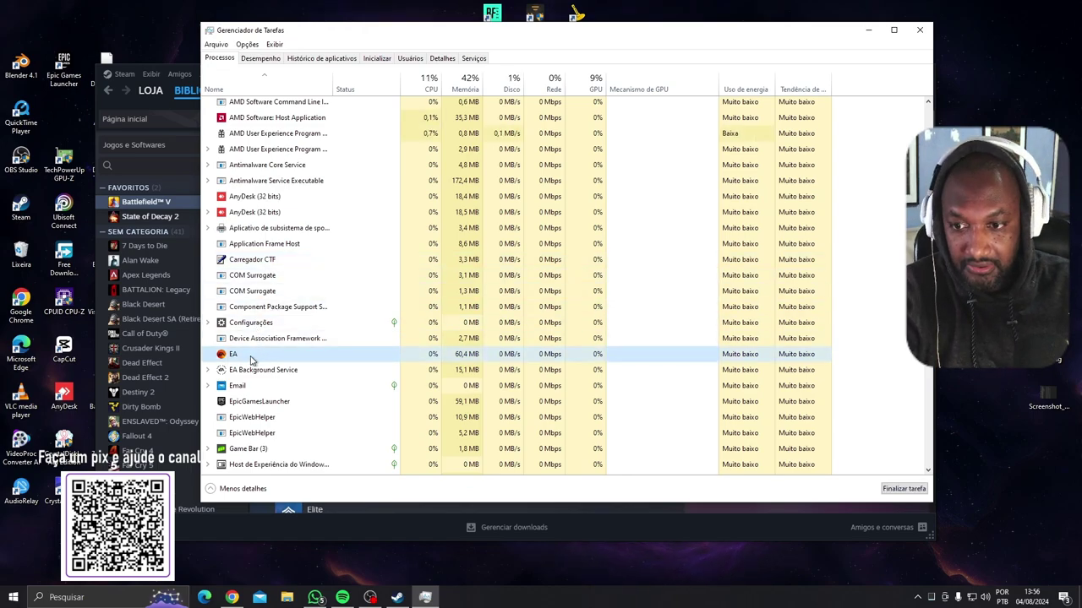
key(Delete)
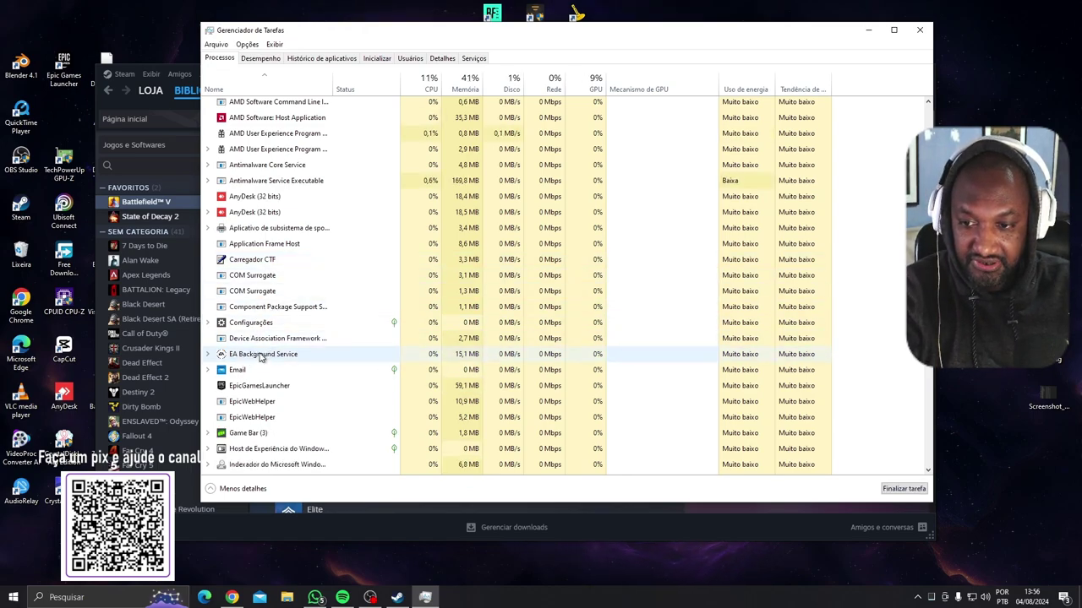
End the EA Background Service process as well and launch Battlefield V from the Steam library.
click(259, 357)
key(Delete)
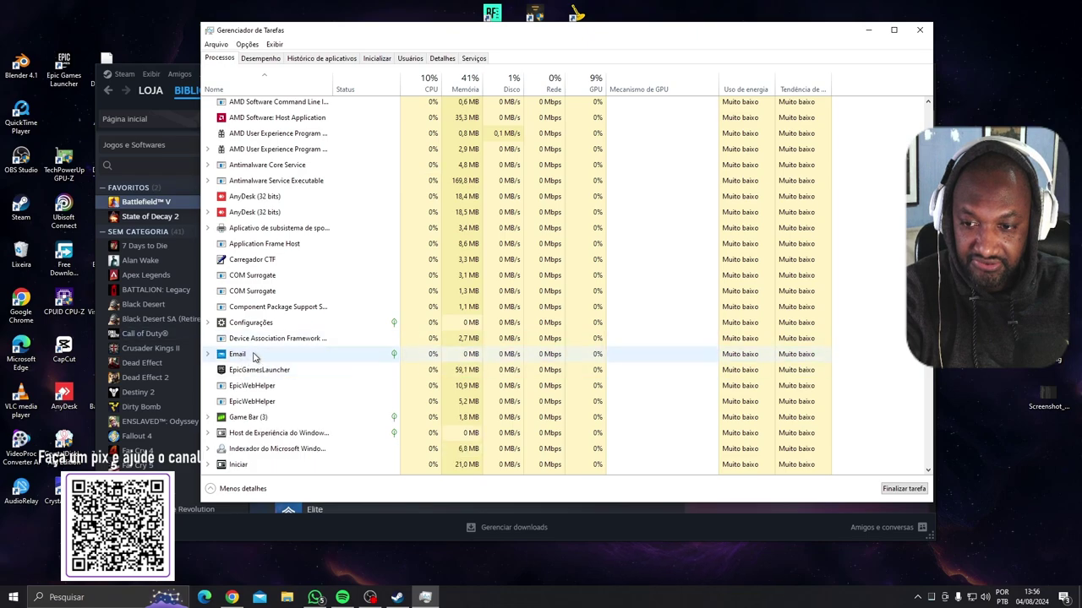
scroll(228, 356, down, 2)
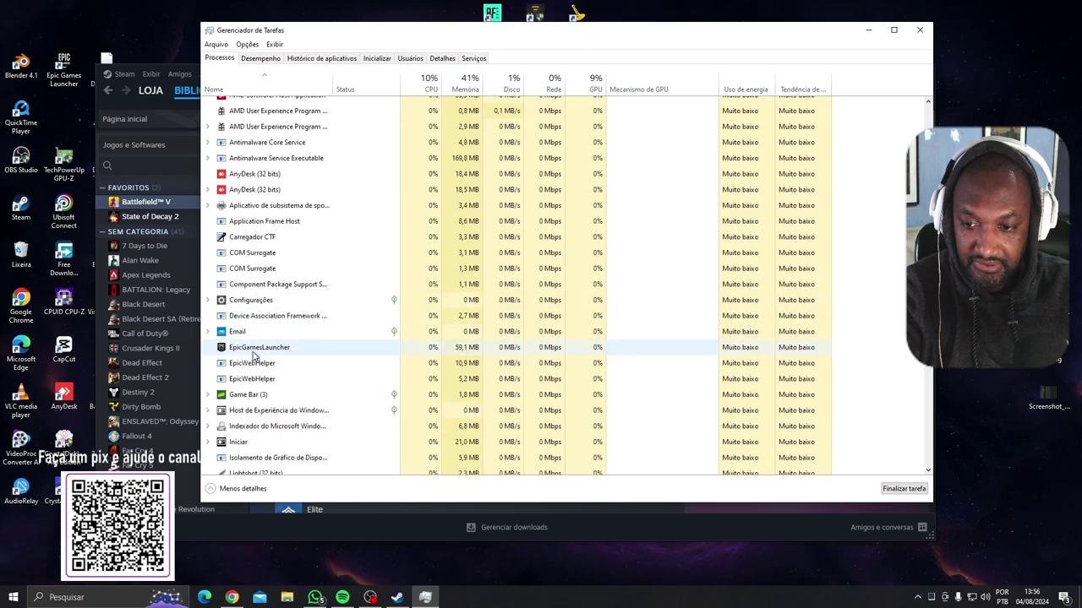
click(919, 30)
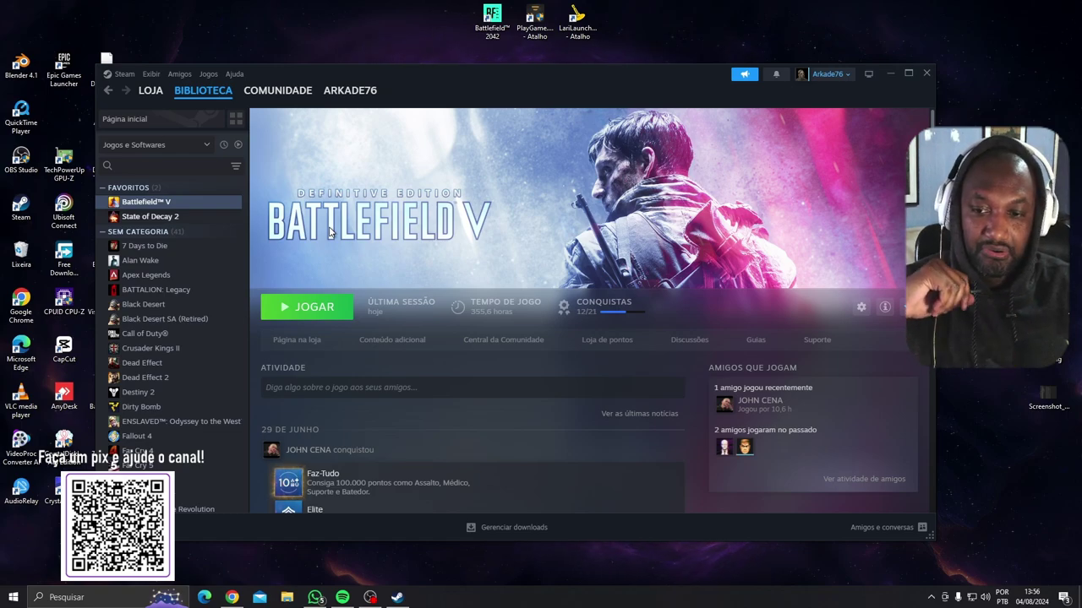
click(307, 305)
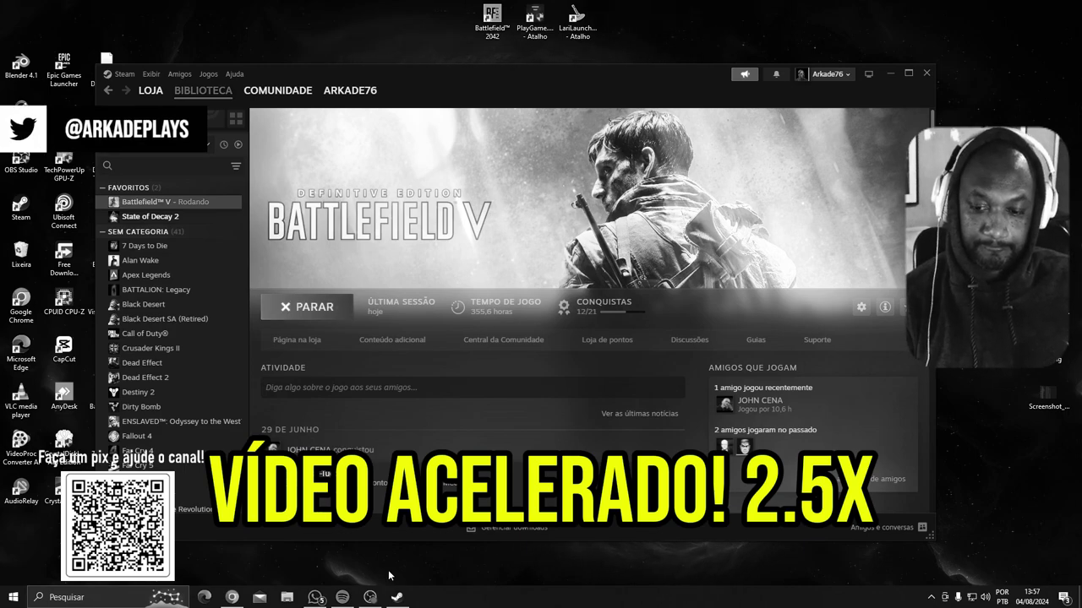
Switch to OBS, confirm the 'Captura de jogo' source's properties with the Battlefield V window as target, and return to the game.
click(370, 597)
double_click(426, 405)
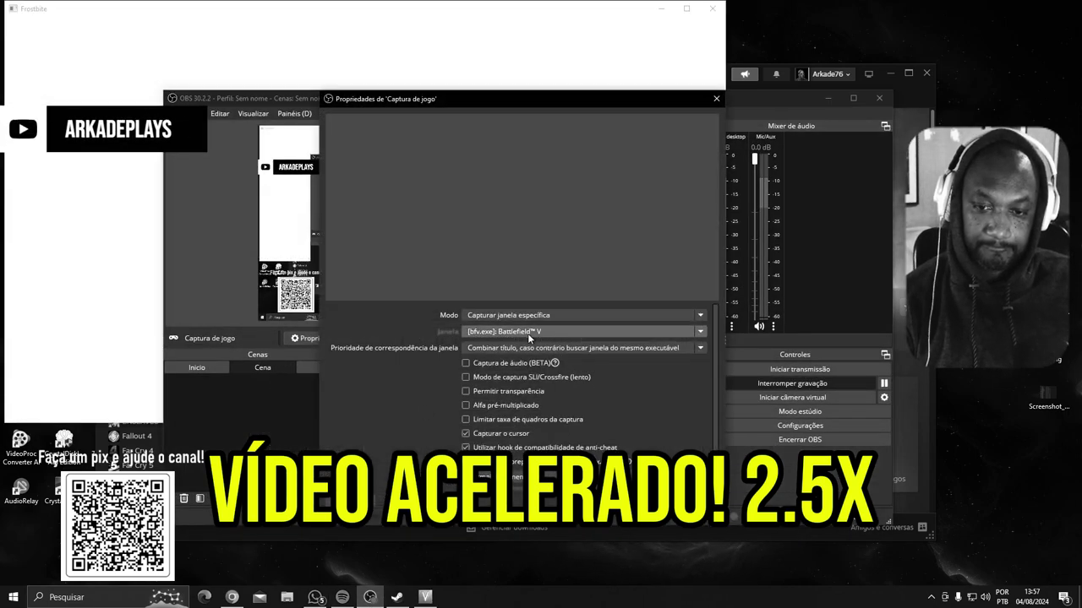
click(640, 501)
click(650, 40)
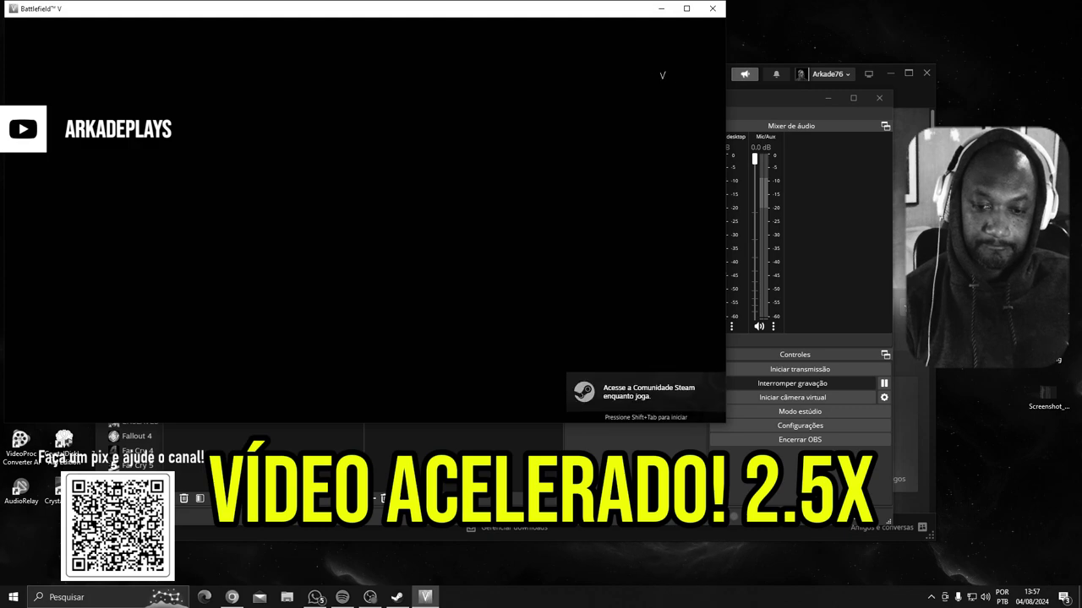